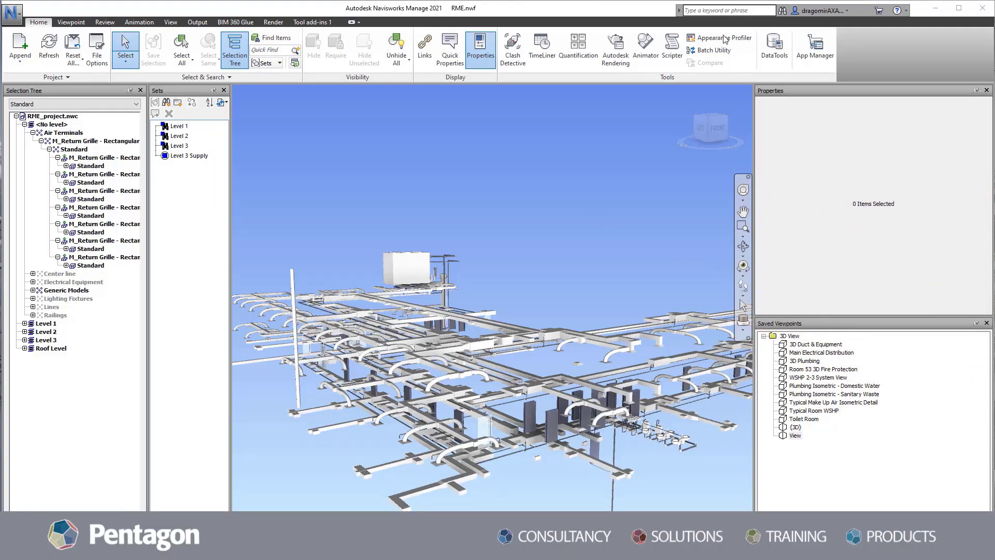
# Open the Appearance Profiler and switch to By Set to list the saved level sets
pyautogui.click(723, 38)
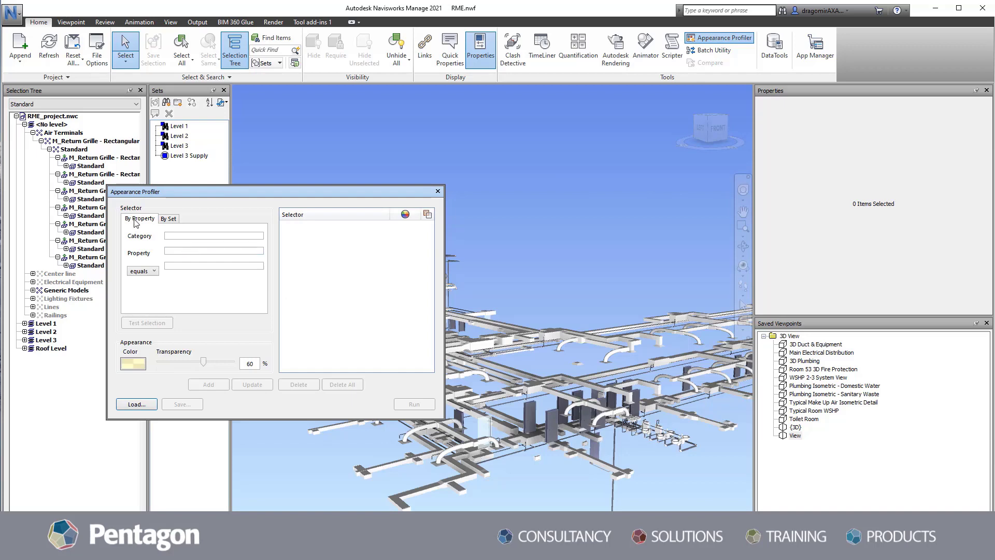
pyautogui.click(173, 219)
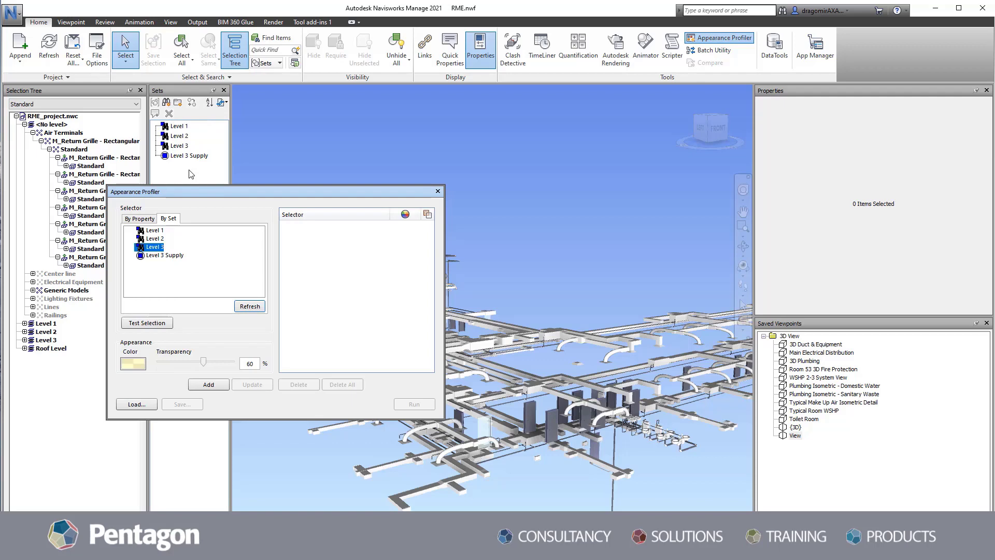
# Add and run a Level 1 rule coloured red at 0% transparency
pyautogui.click(251, 307)
pyautogui.click(155, 231)
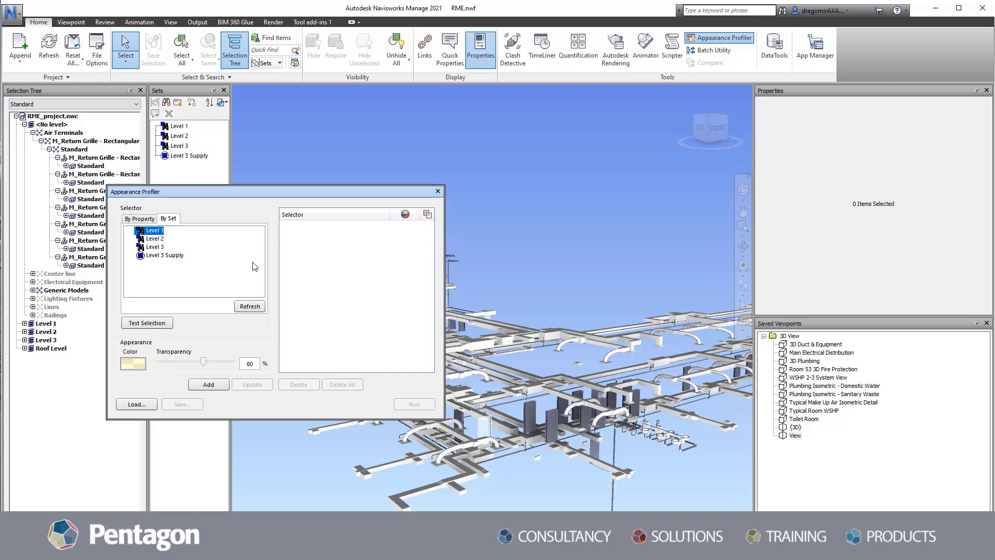
pyautogui.click(146, 322)
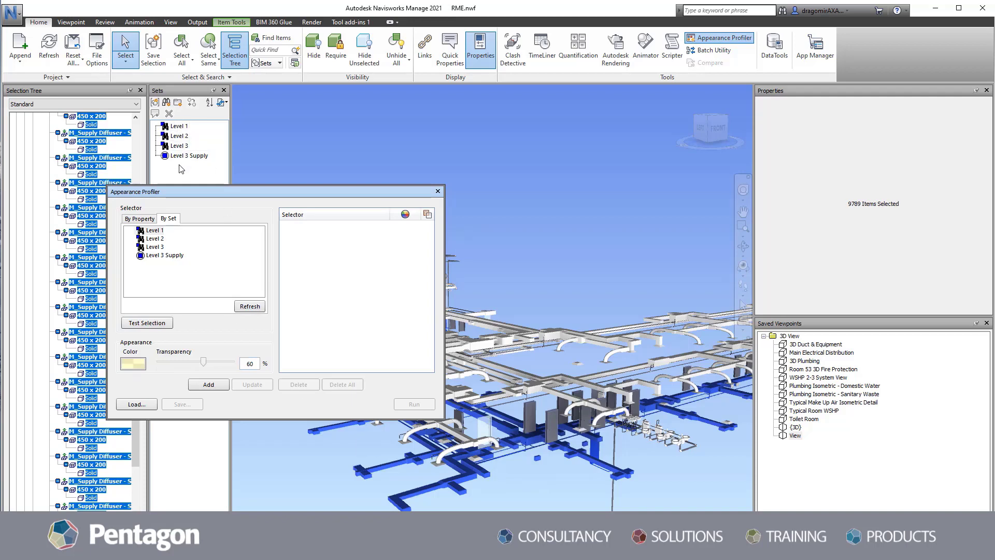
pyautogui.click(139, 364)
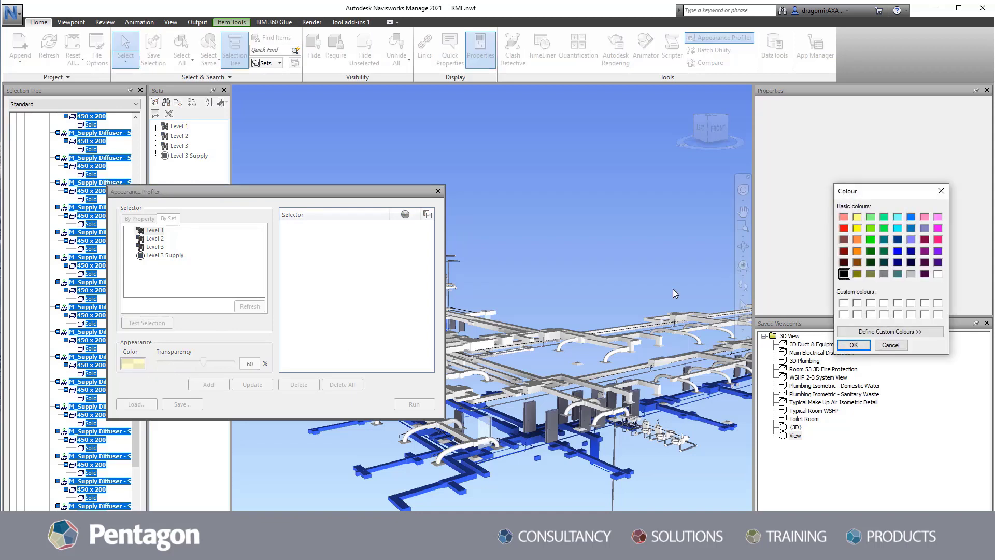
pyautogui.click(843, 228)
pyautogui.click(855, 346)
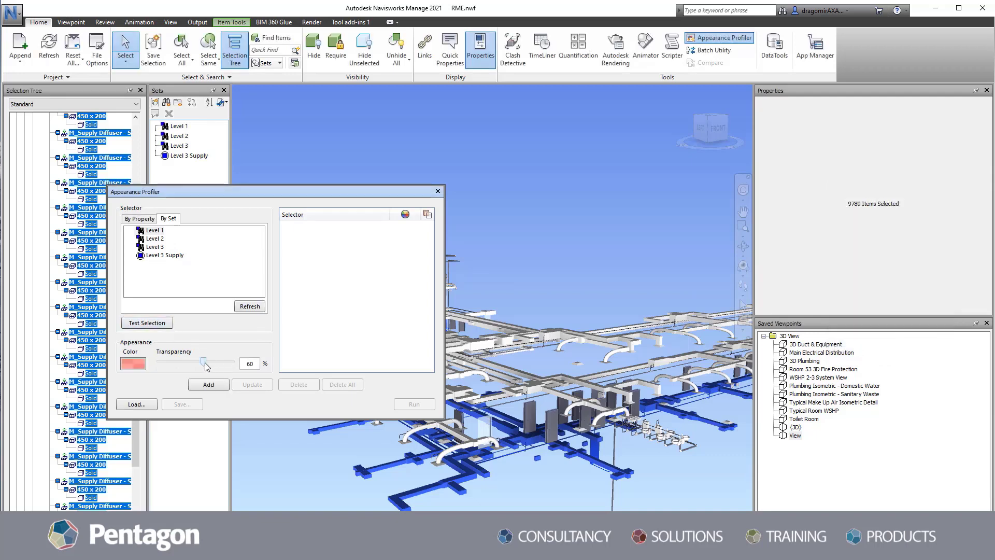
pyautogui.moveTo(203, 365); pyautogui.dragTo(156, 365)
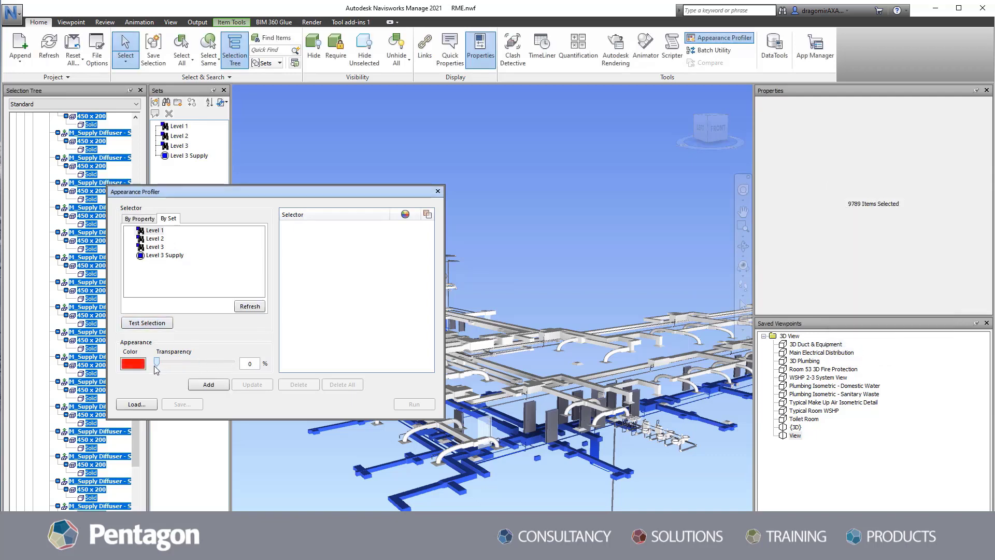
pyautogui.click(209, 385)
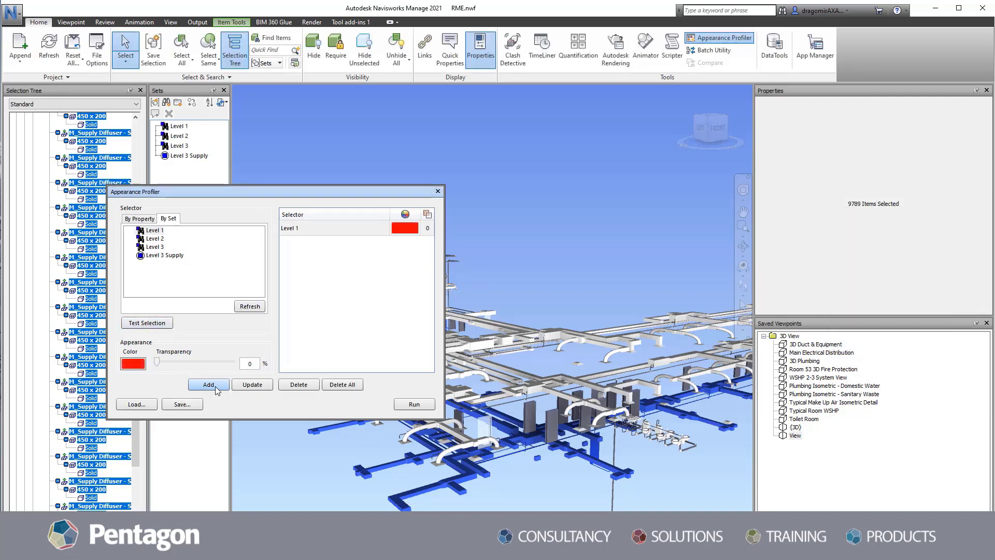
pyautogui.click(409, 405)
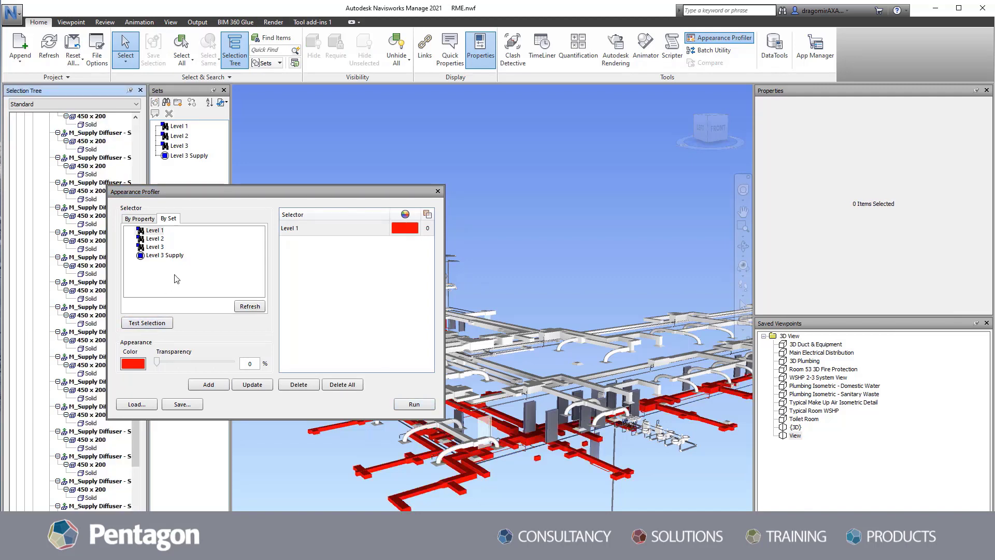
# Add a blue colour rule for the Level 2 set
pyautogui.click(156, 240)
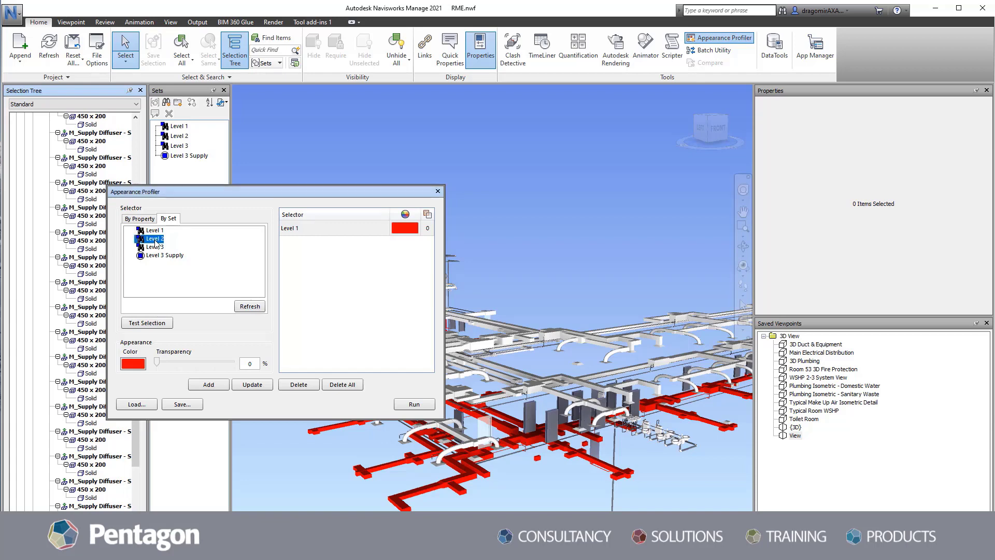
pyautogui.click(250, 306)
pyautogui.click(147, 323)
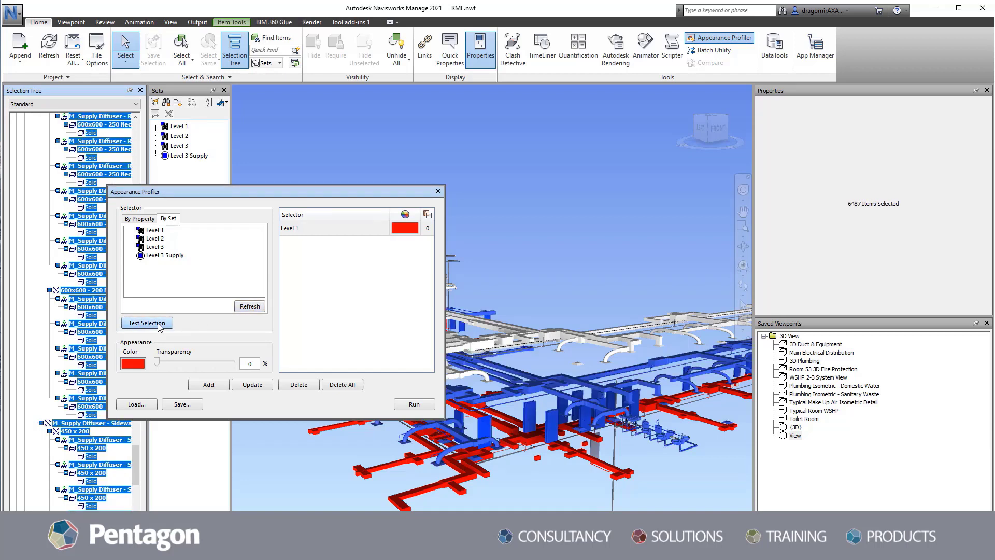
pyautogui.click(158, 239)
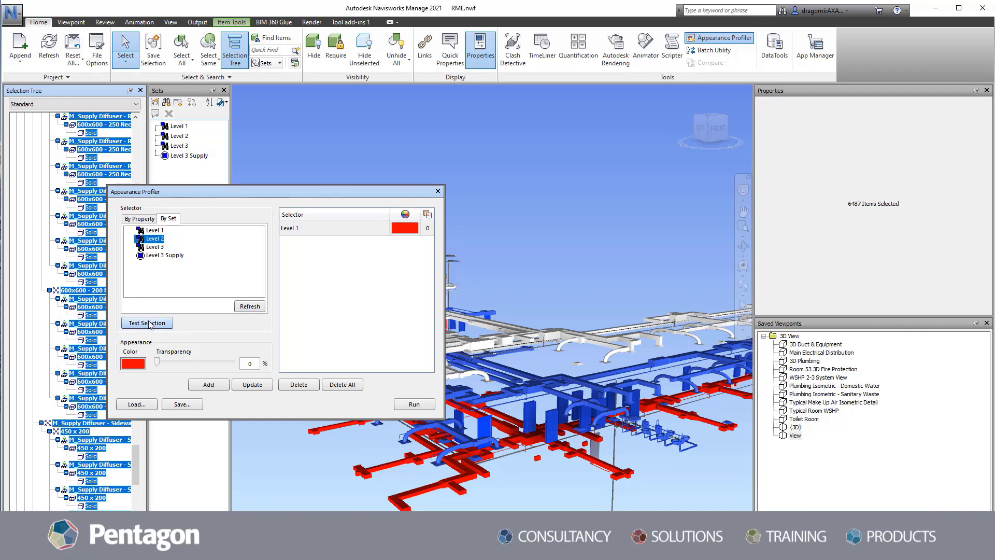
pyautogui.click(138, 365)
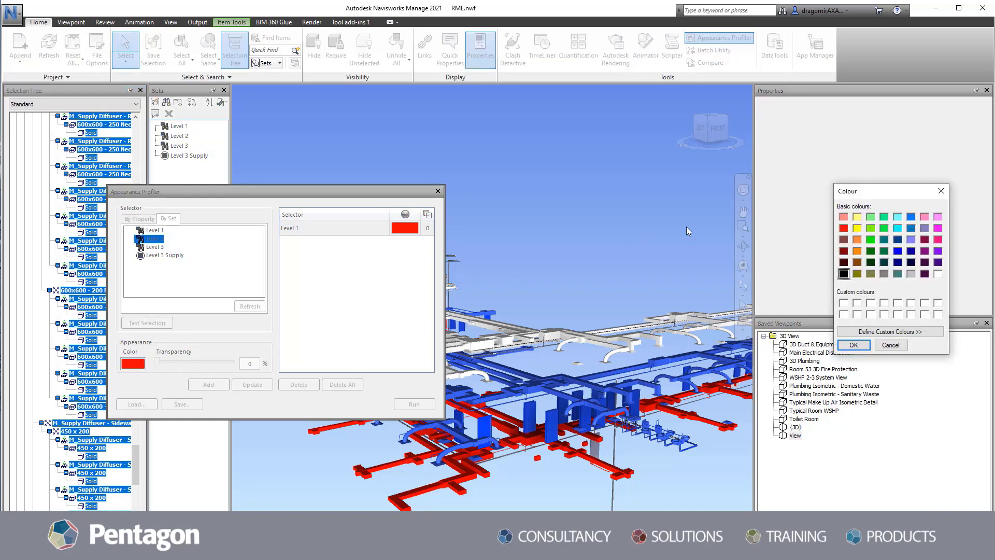
pyautogui.click(911, 216)
pyautogui.click(853, 346)
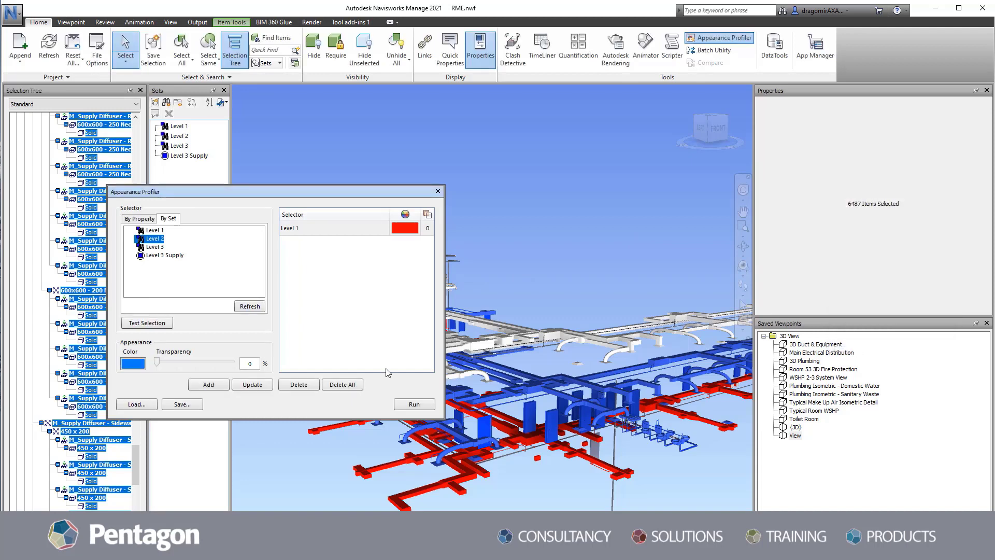
pyautogui.click(209, 384)
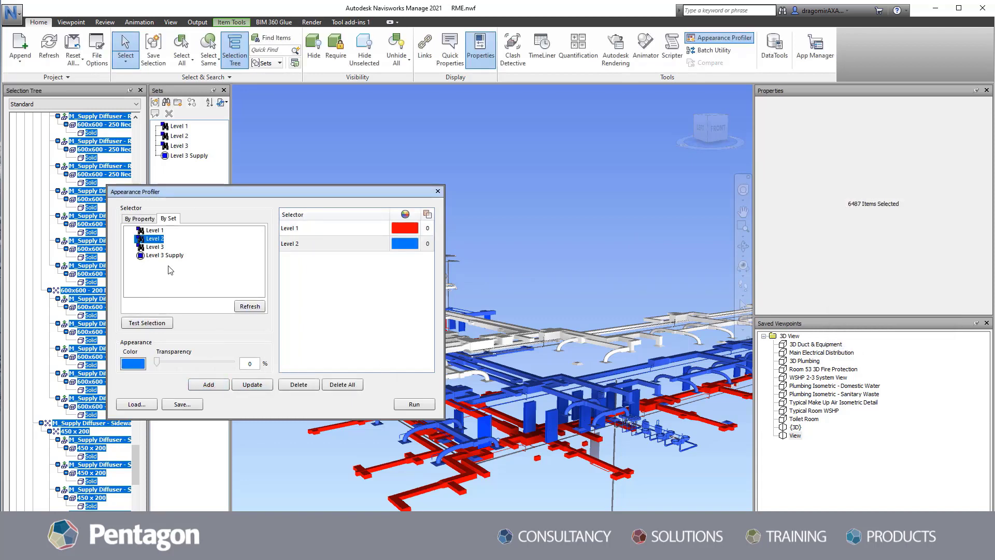
# Add a light green Level 3 rule, run the profile and clear the selection
pyautogui.click(149, 247)
pyautogui.click(134, 365)
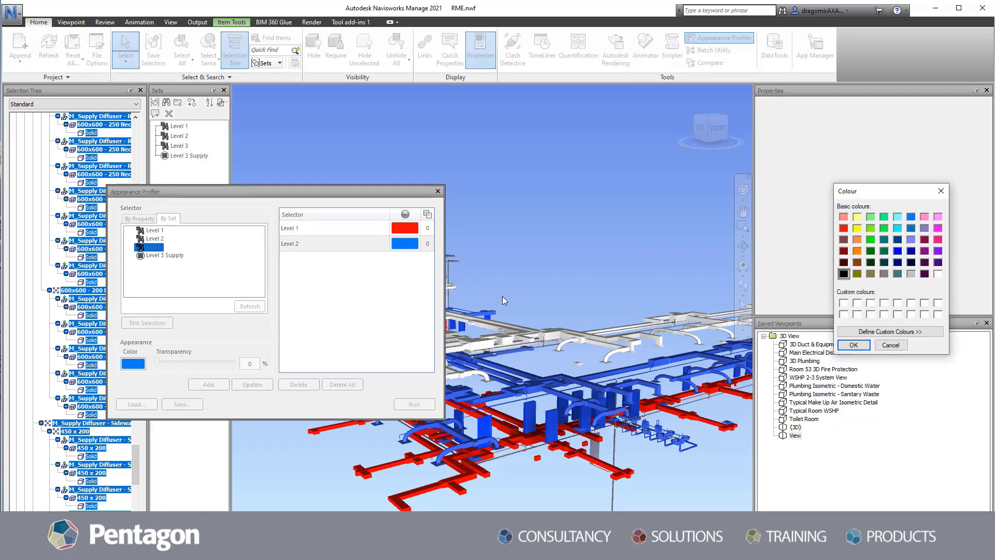
pyautogui.click(870, 216)
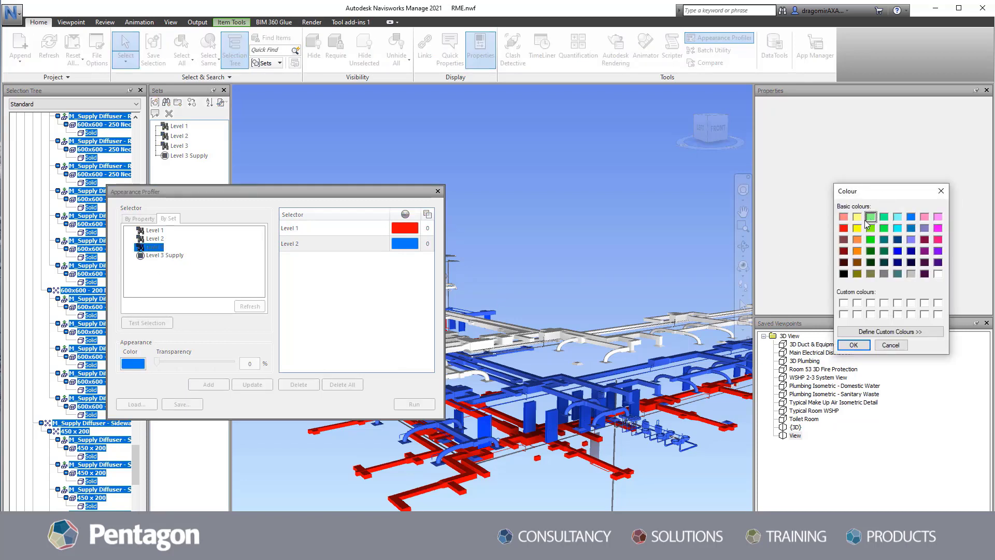
pyautogui.click(853, 345)
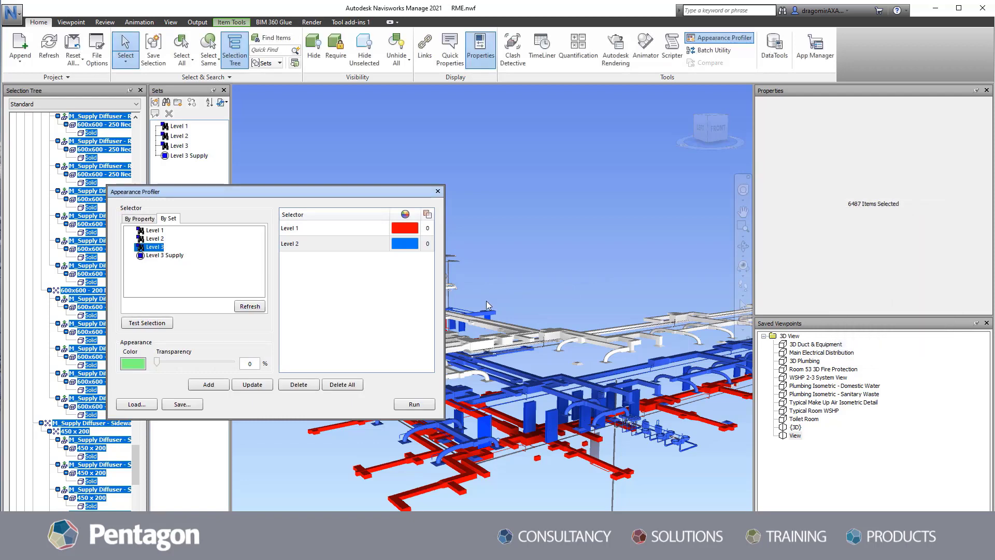
pyautogui.click(208, 385)
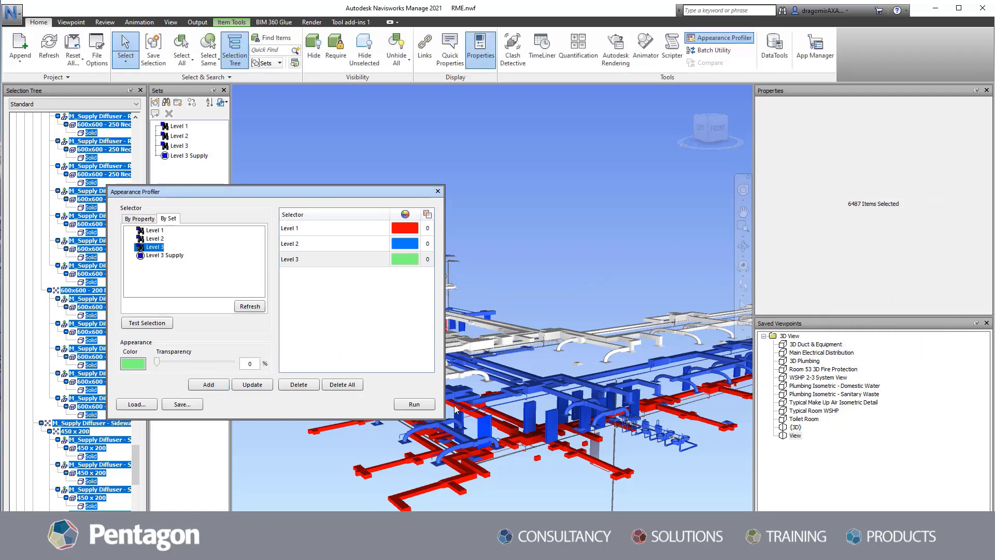
pyautogui.click(414, 404)
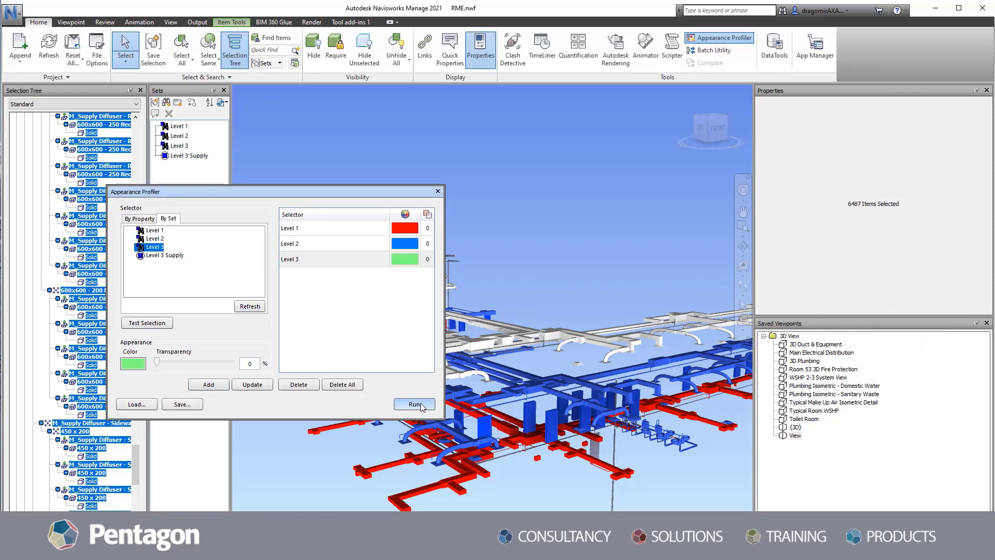
pyautogui.click(38, 275)
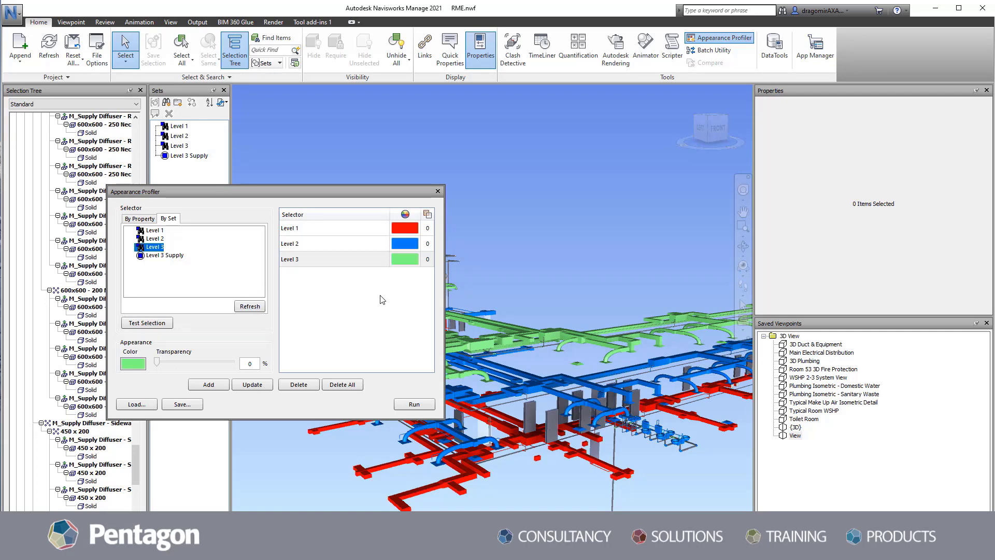
# Define a By Property rule matching Element/Category equals 'Flex Ducts' and test the selection
pyautogui.click(136, 218)
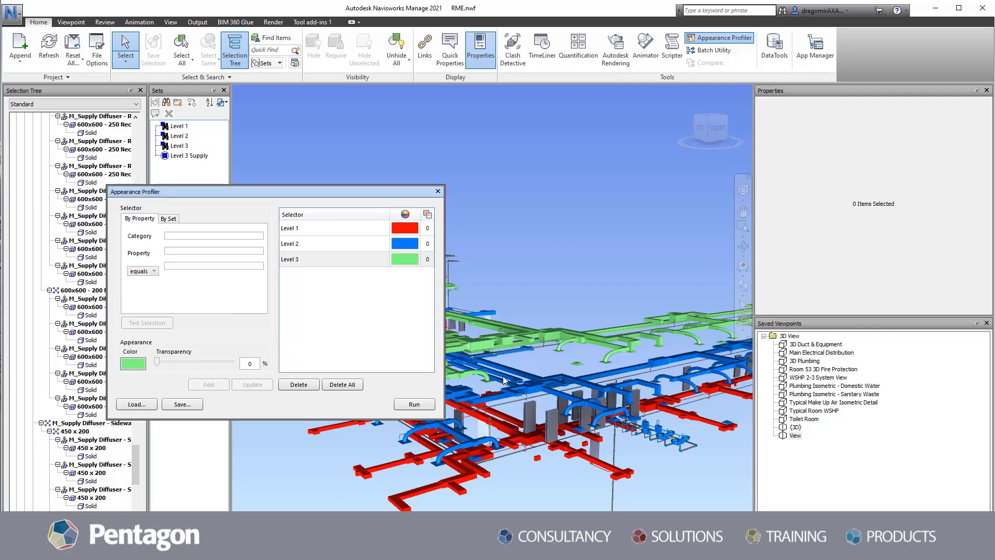
pyautogui.click(608, 366)
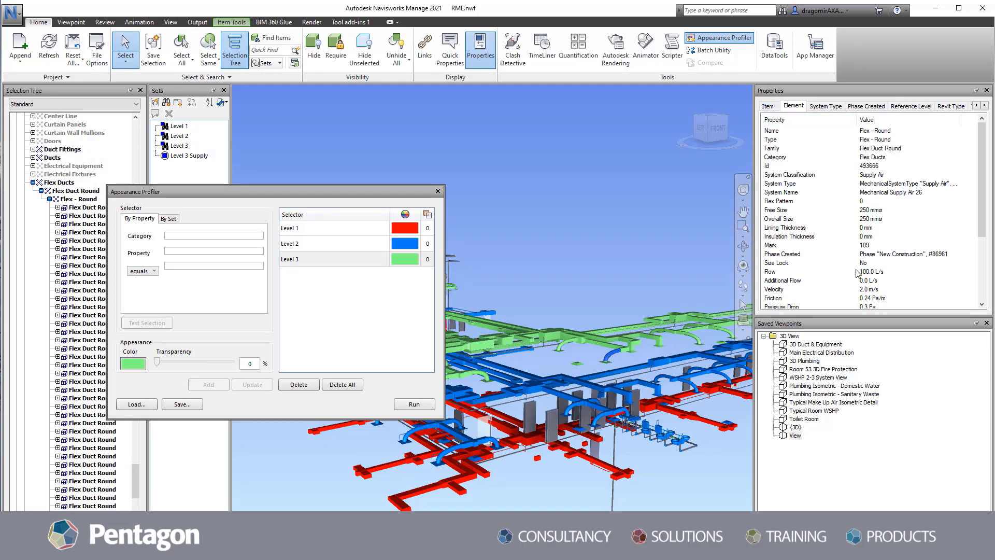
pyautogui.click(180, 235)
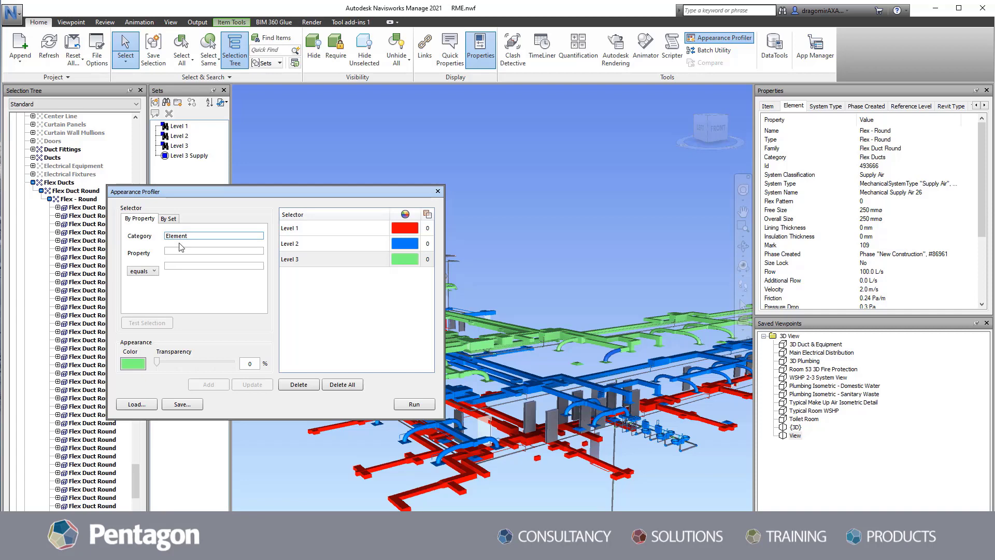
pyautogui.click(179, 251)
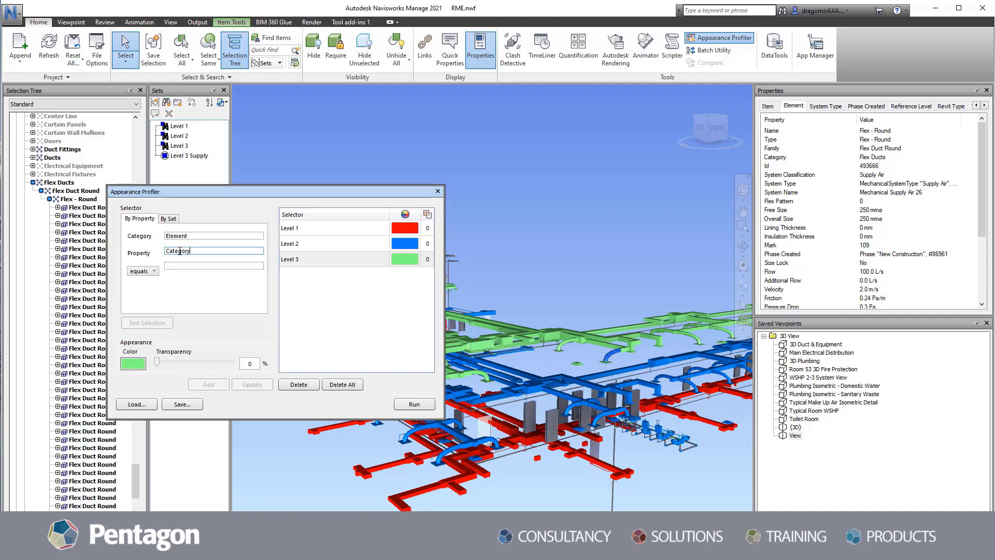
pyautogui.click(183, 265)
pyautogui.write('Flex')
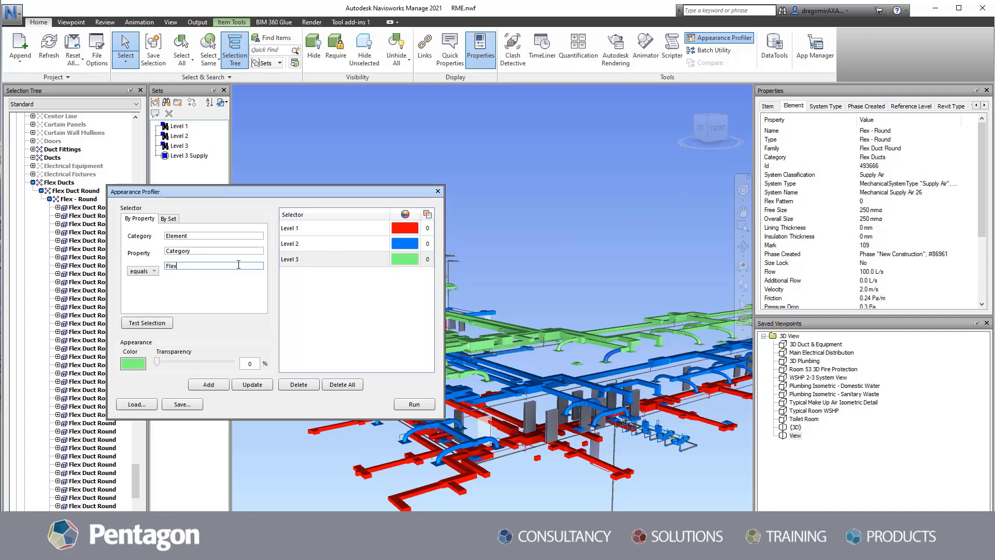
pyautogui.write(' Ducts')
pyautogui.click(167, 323)
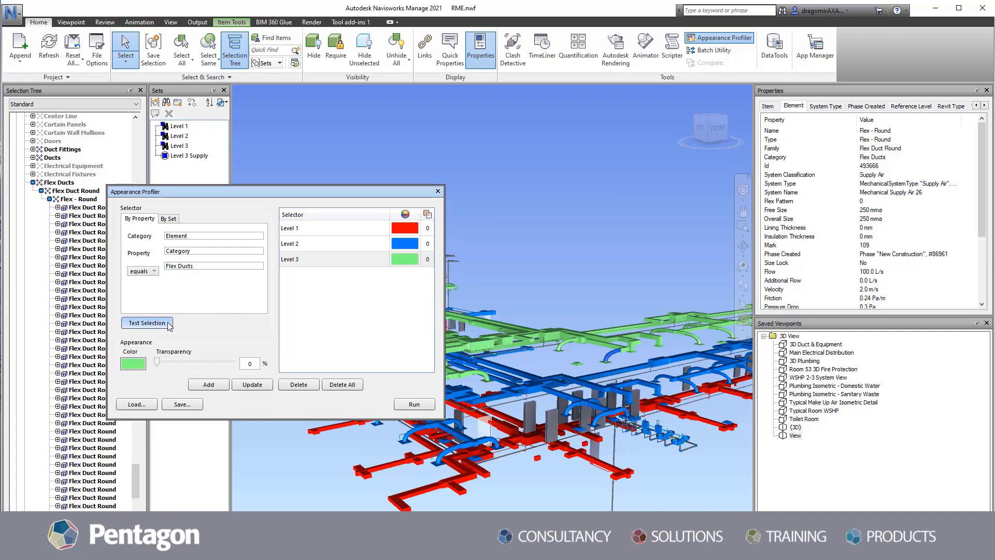
# Colour the Flex Ducts rule pale yellow at 60% transparency, add it and run the profile
pyautogui.click(136, 364)
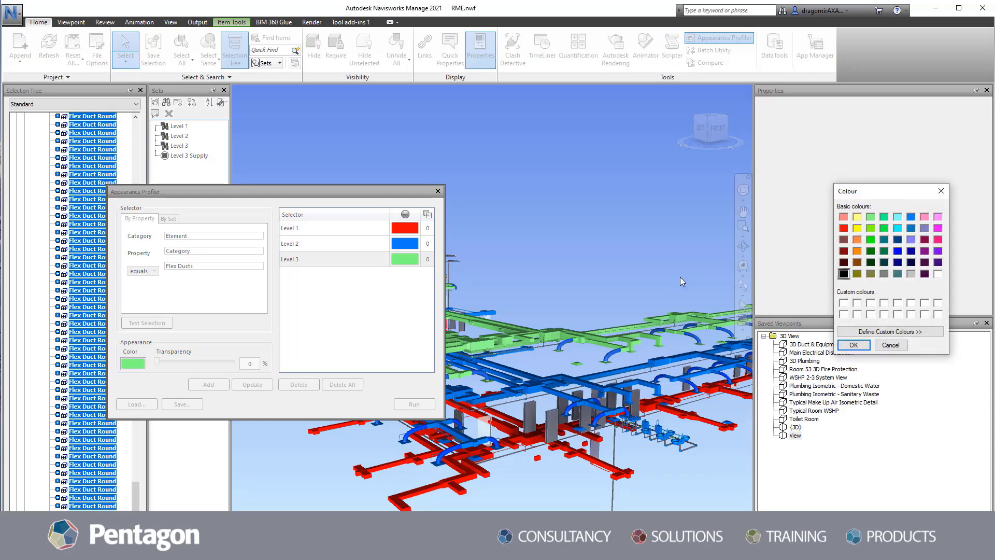
pyautogui.click(857, 217)
pyautogui.click(853, 345)
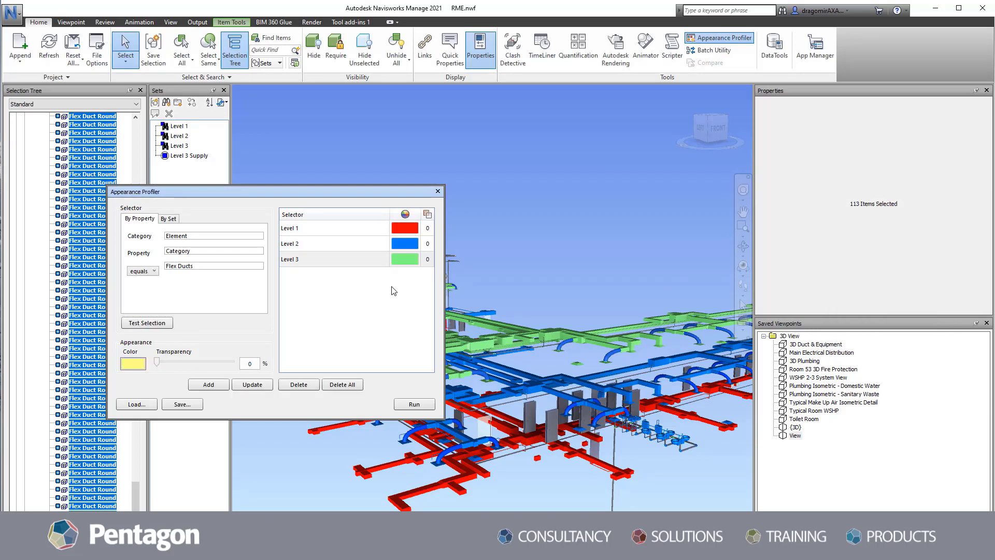
pyautogui.doubleClick(248, 363)
pyautogui.write('60')
pyautogui.click(219, 385)
pyautogui.click(414, 404)
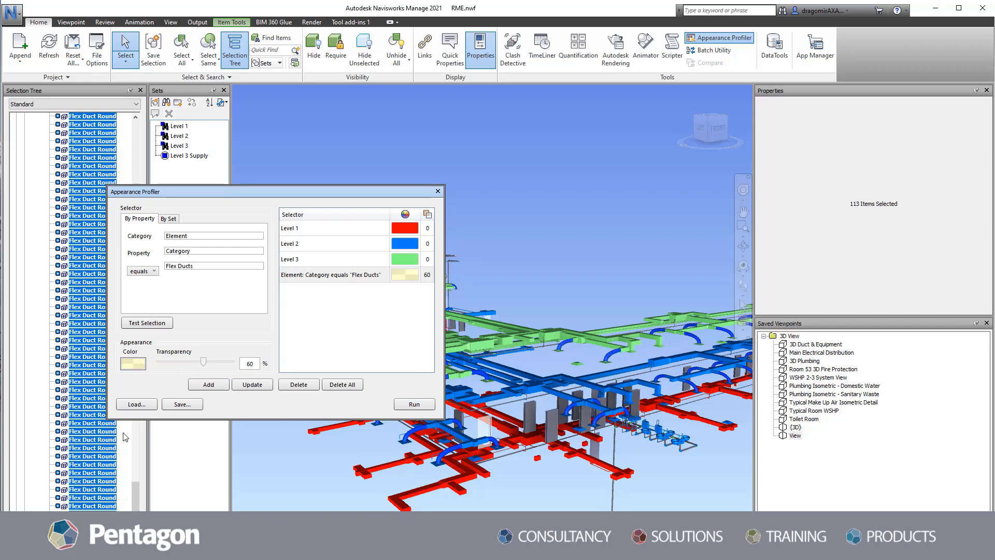
pyautogui.click(337, 165)
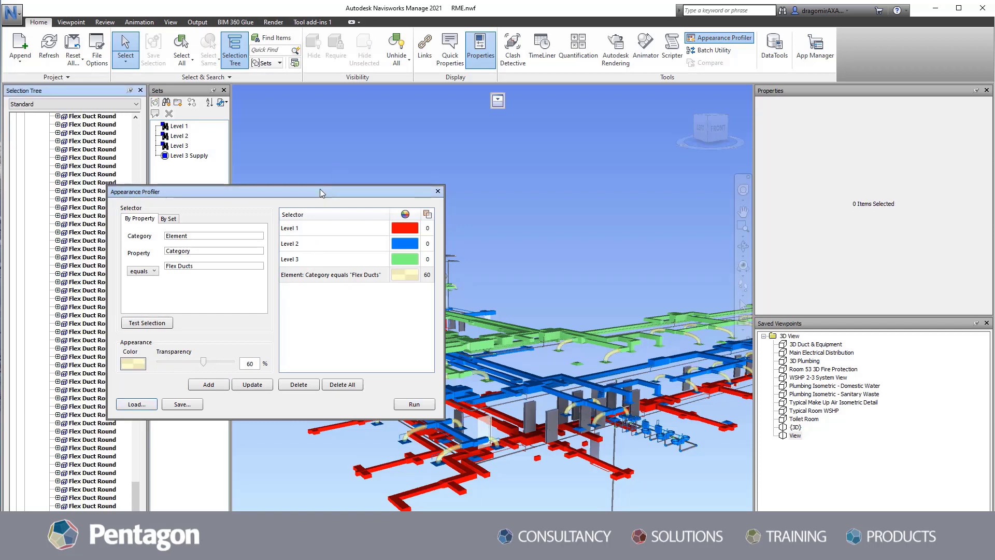
# Move the Appearance Profiler window up and left to uncover the model
pyautogui.moveTo(320, 190); pyautogui.dragTo(265, 132)
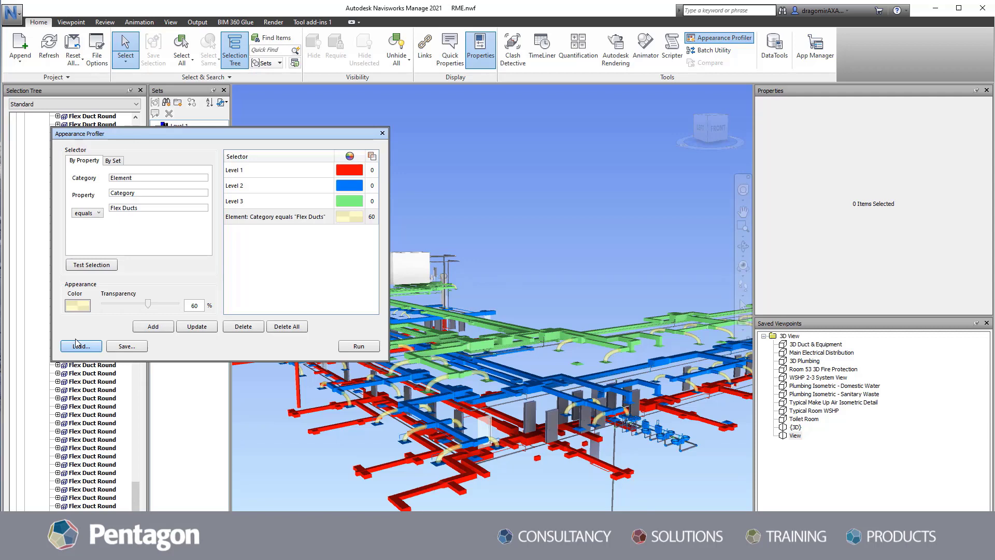
pyautogui.click(120, 344)
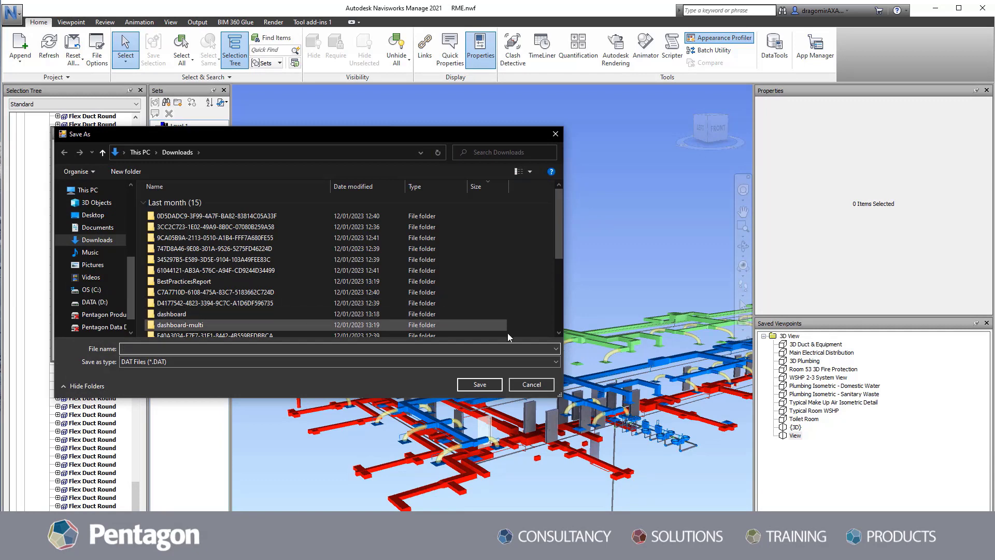
pyautogui.click(530, 386)
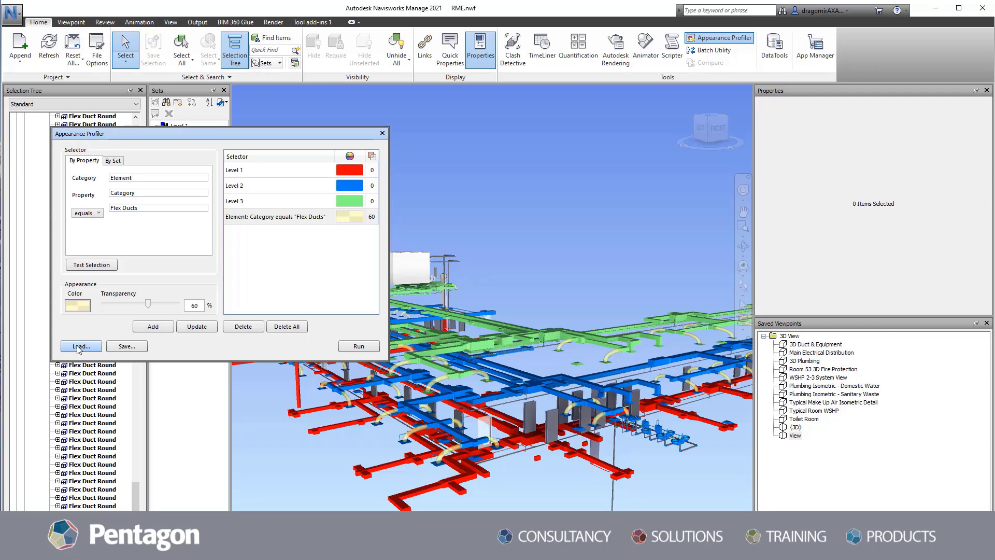
# Close the profiler and reset the appearance of the whole RME_project.nwc model
pyautogui.click(382, 134)
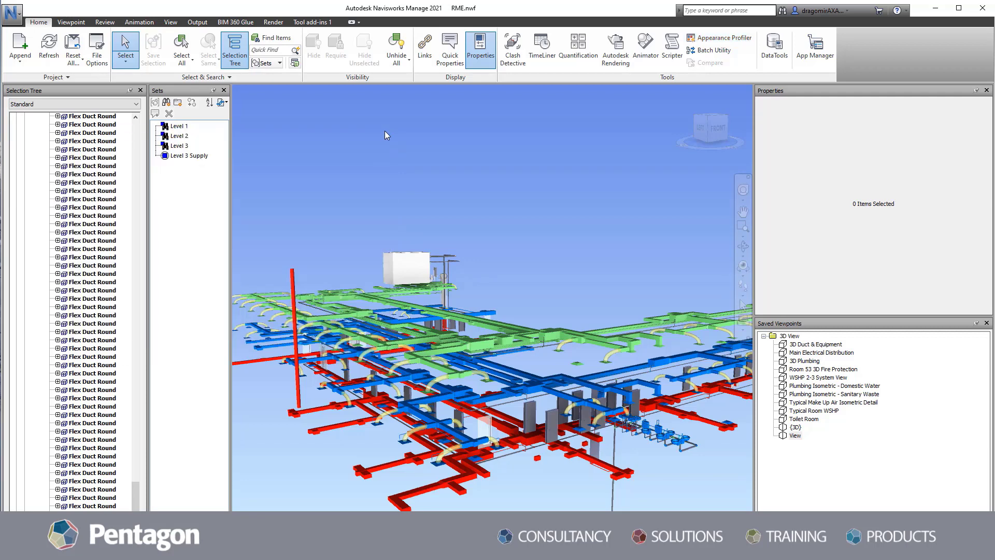
pyautogui.moveTo(134, 488); pyautogui.dragTo(118, 115)
pyautogui.click(54, 117)
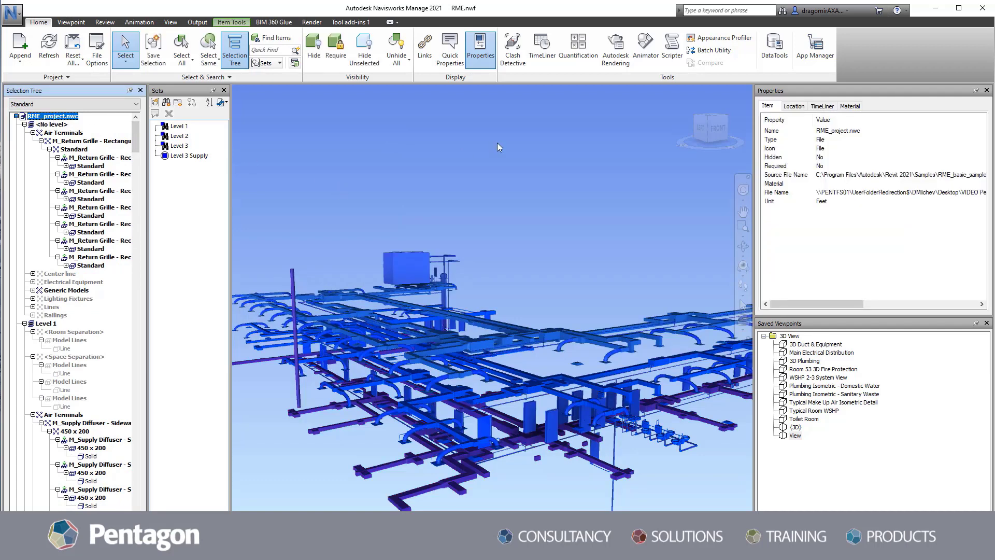
pyautogui.click(231, 23)
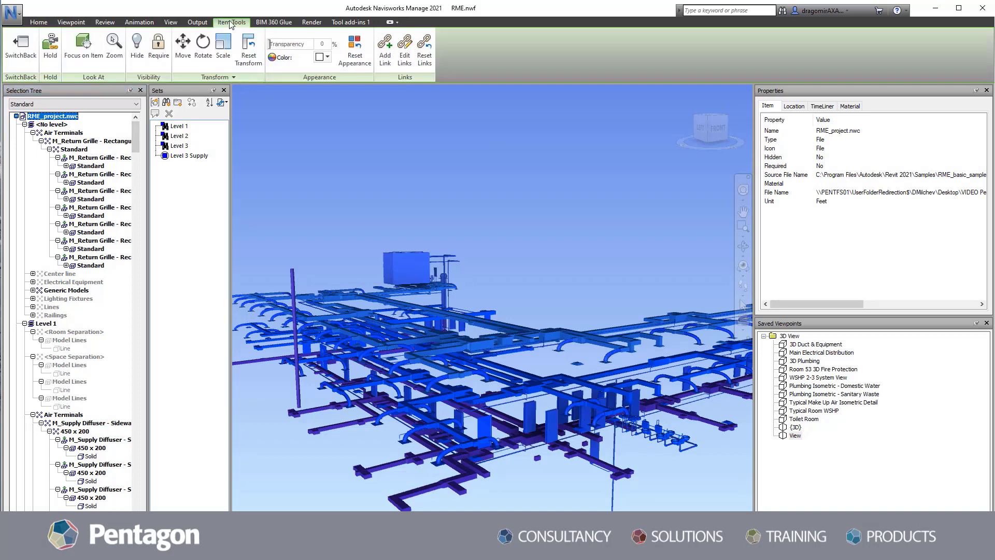
pyautogui.click(355, 51)
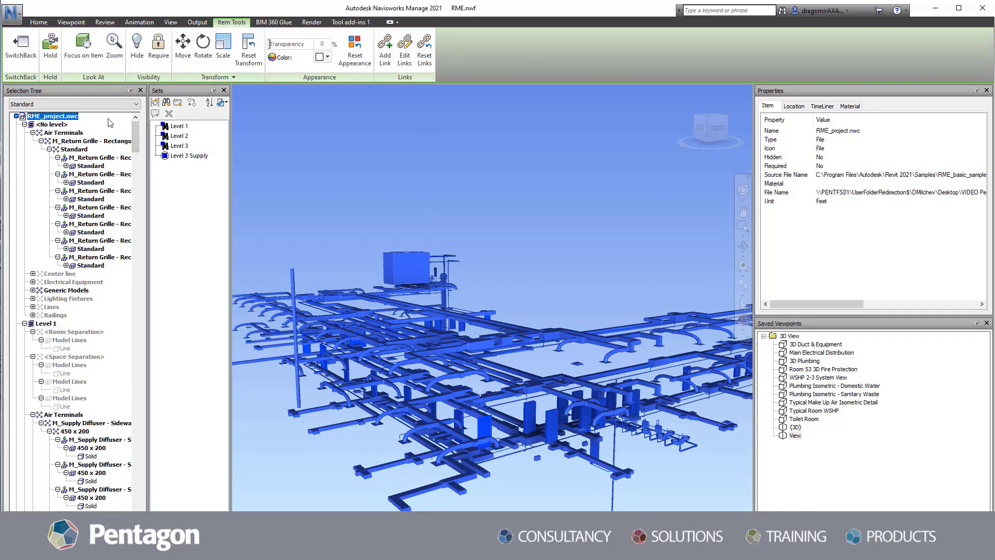
pyautogui.press('Escape')
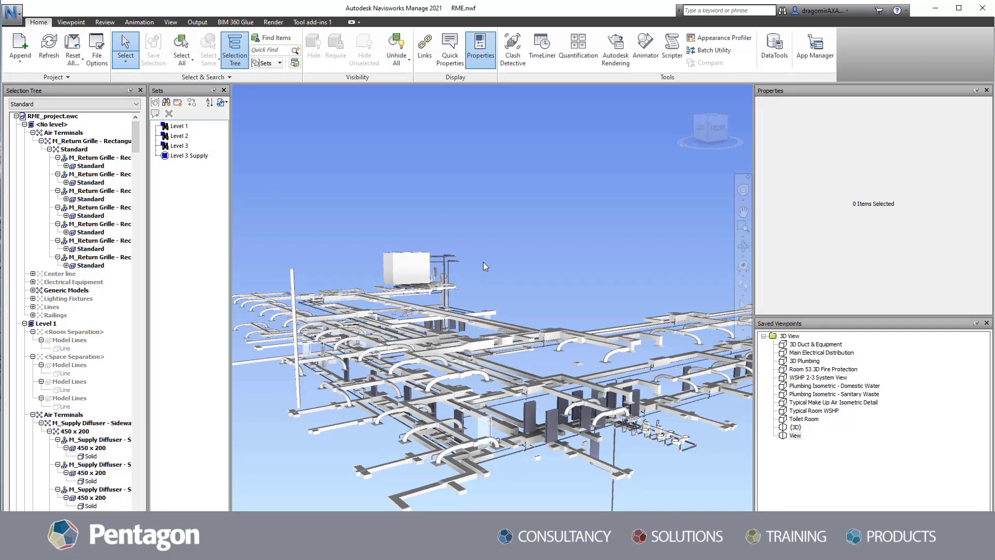